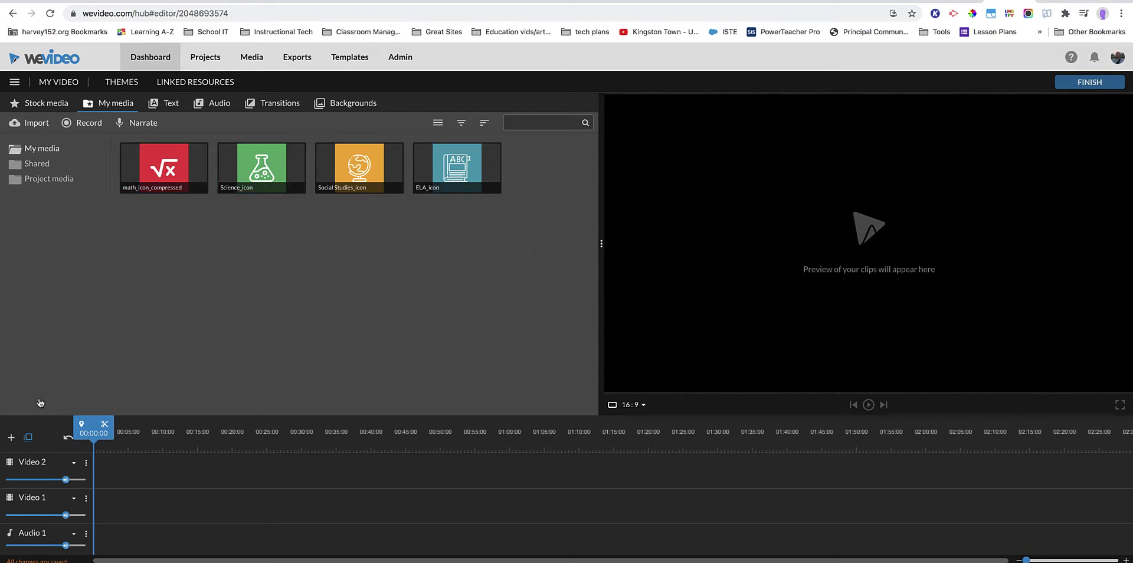
# Step: Add a Video 3 track, and place the math, Science and ELA icons at the start of Video 1, Video 2 and Video 3 respectively
pyautogui.click(11, 438)
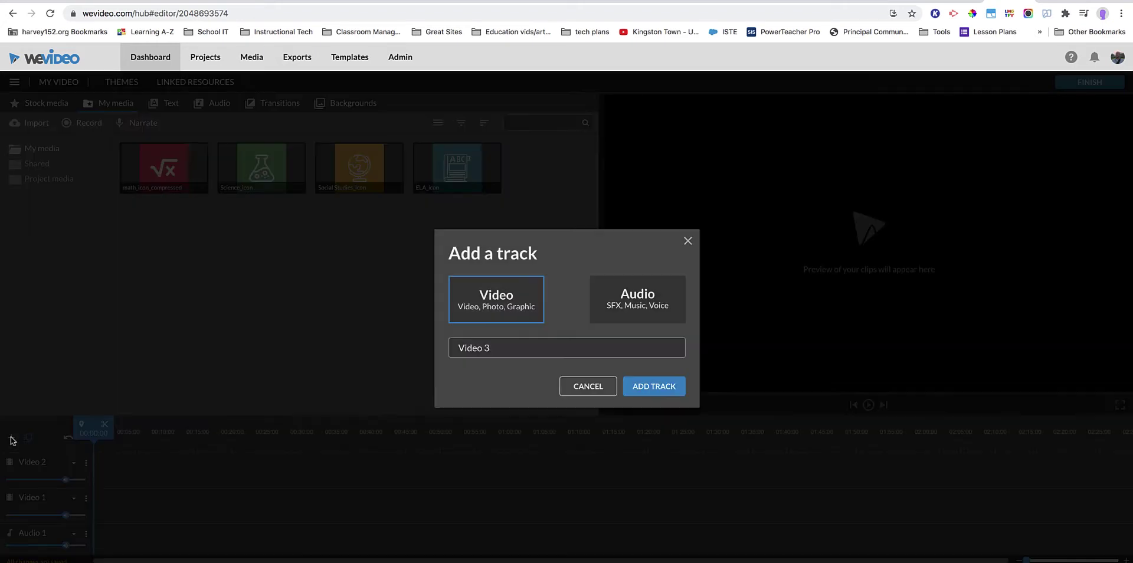
pyautogui.click(667, 389)
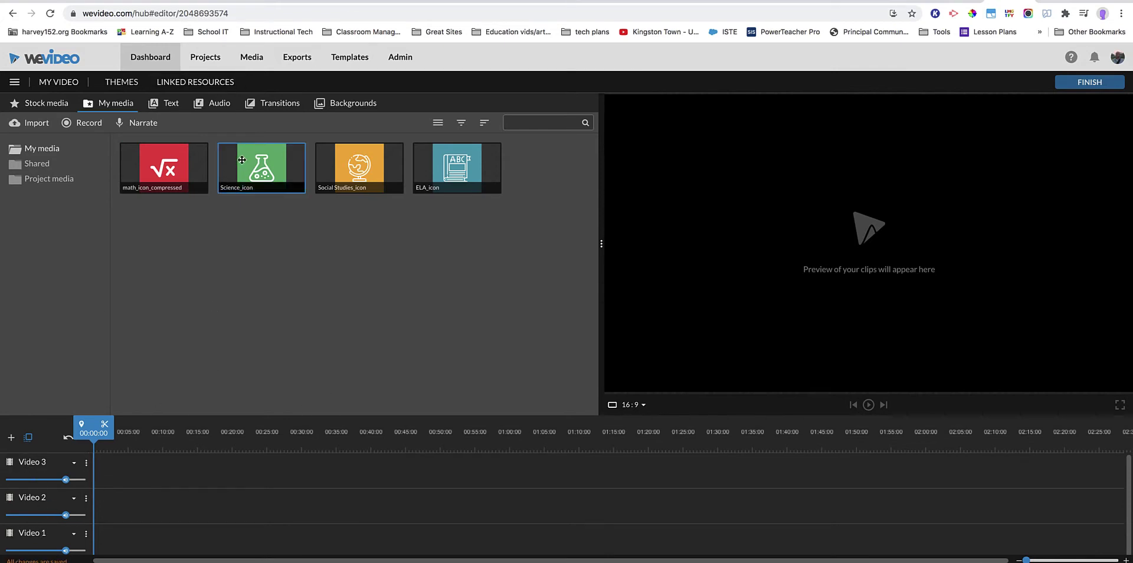
pyautogui.click(177, 171)
pyautogui.moveTo(177, 171); pyautogui.dragTo(112, 538)
pyautogui.moveTo(262, 168); pyautogui.dragTo(112, 506)
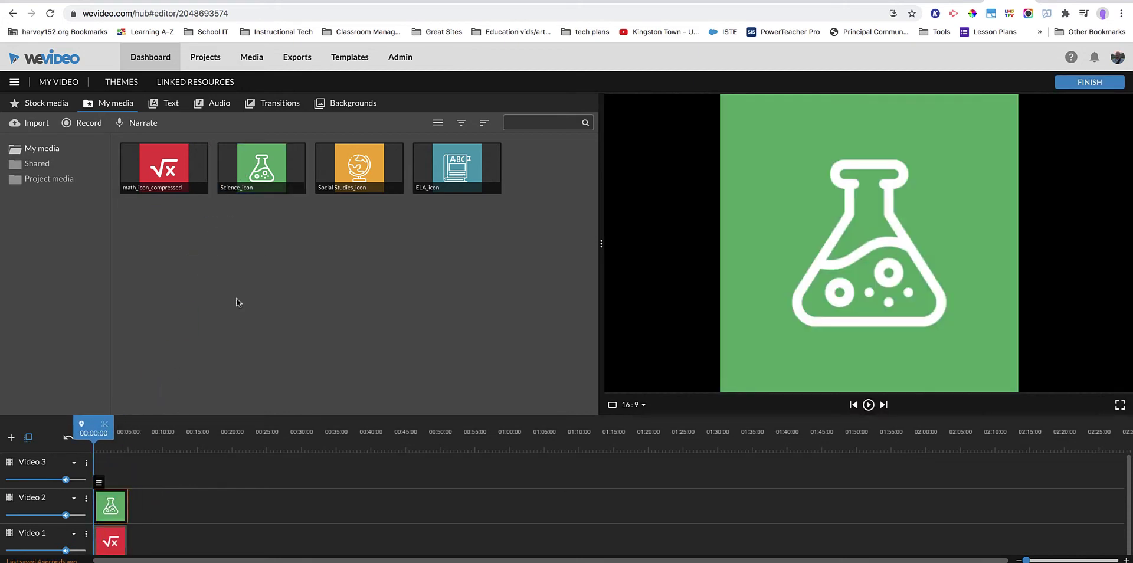
pyautogui.click(366, 164)
pyautogui.moveTo(457, 168); pyautogui.dragTo(118, 466)
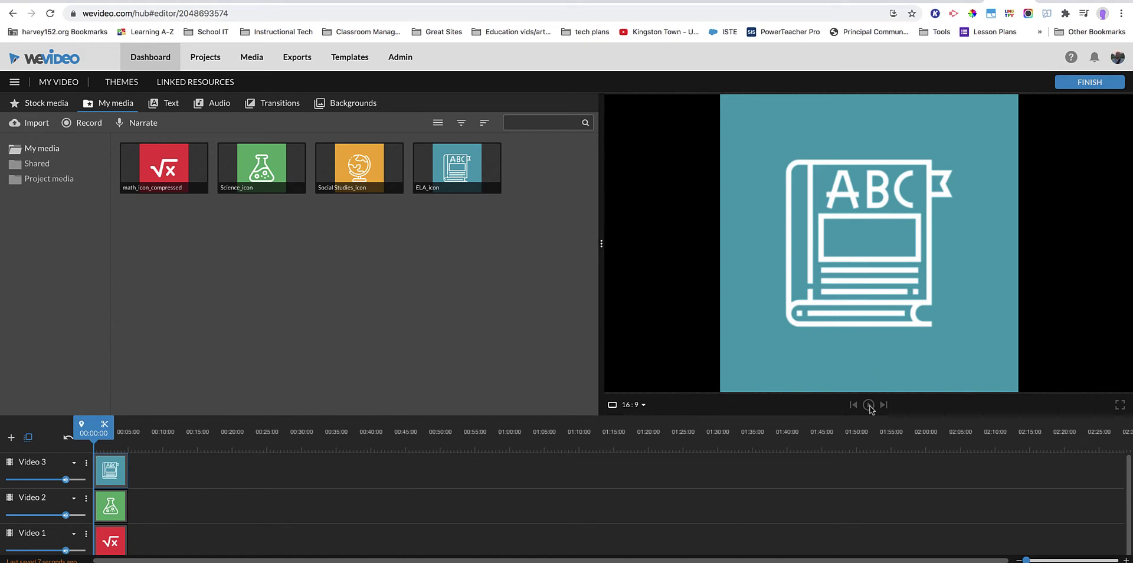
# Step: Play the stacked clips to check which track's image shows in the preview
pyautogui.click(869, 406)
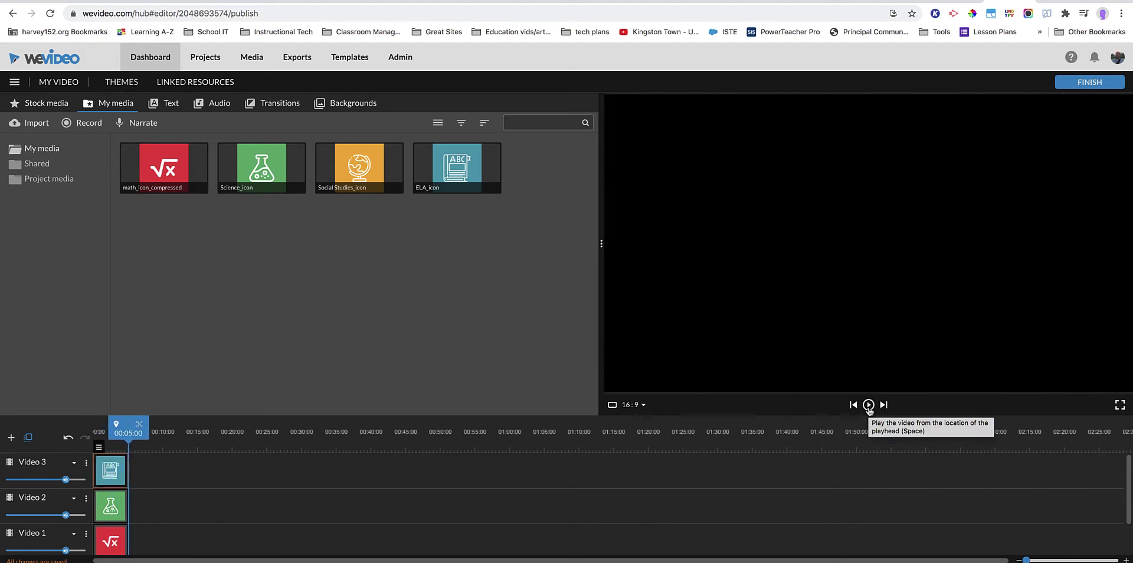
pyautogui.click(869, 406)
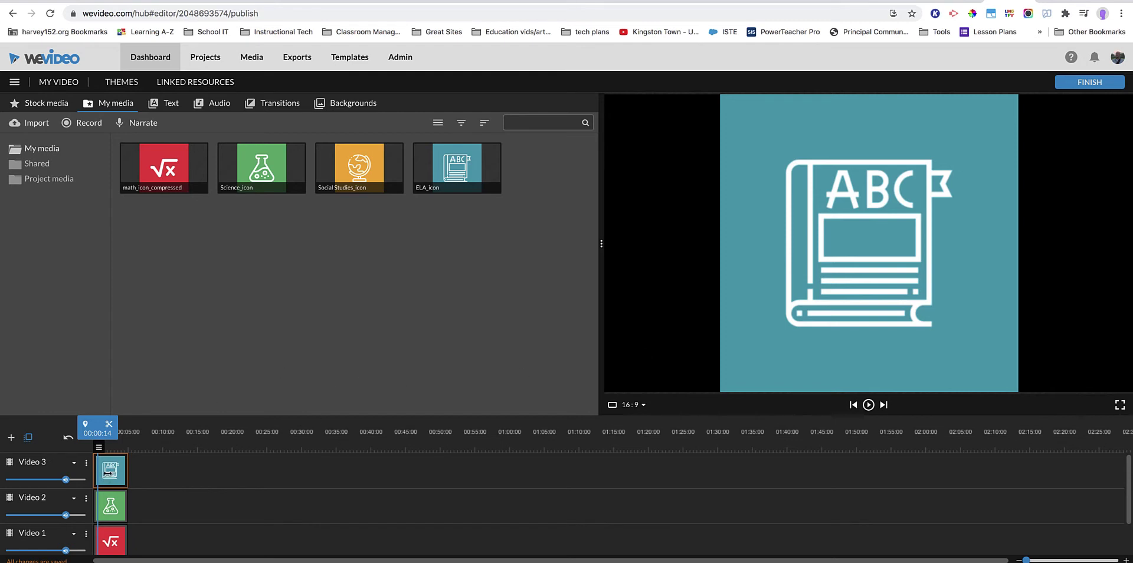
# Step: Shrink the ELA icon clip to a scale of about 0.56, move it to about x 44, y 25, and save the changes
pyautogui.doubleClick(112, 472)
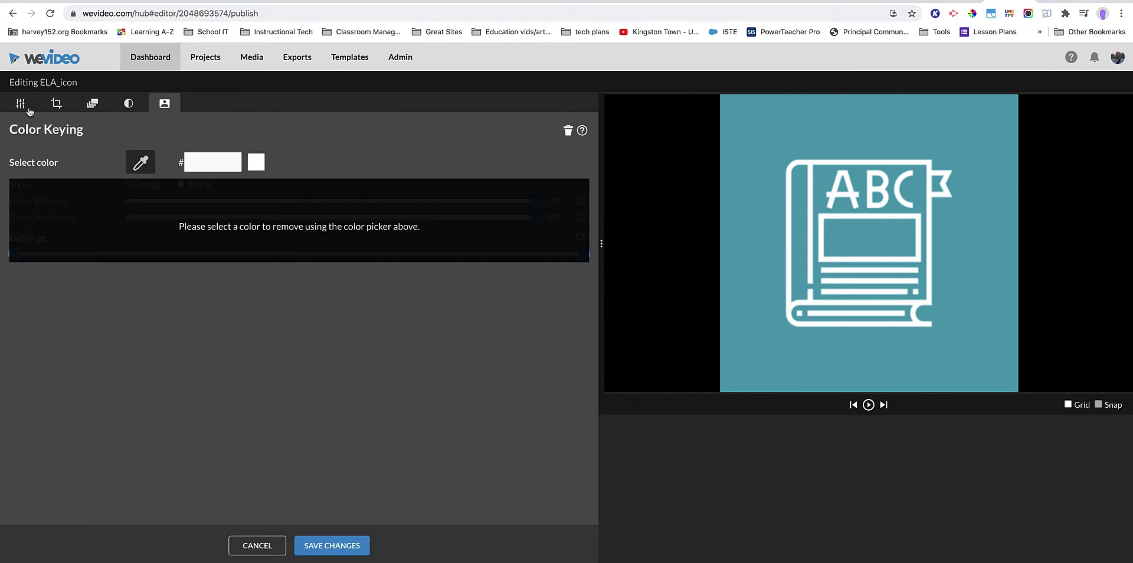
pyautogui.click(129, 106)
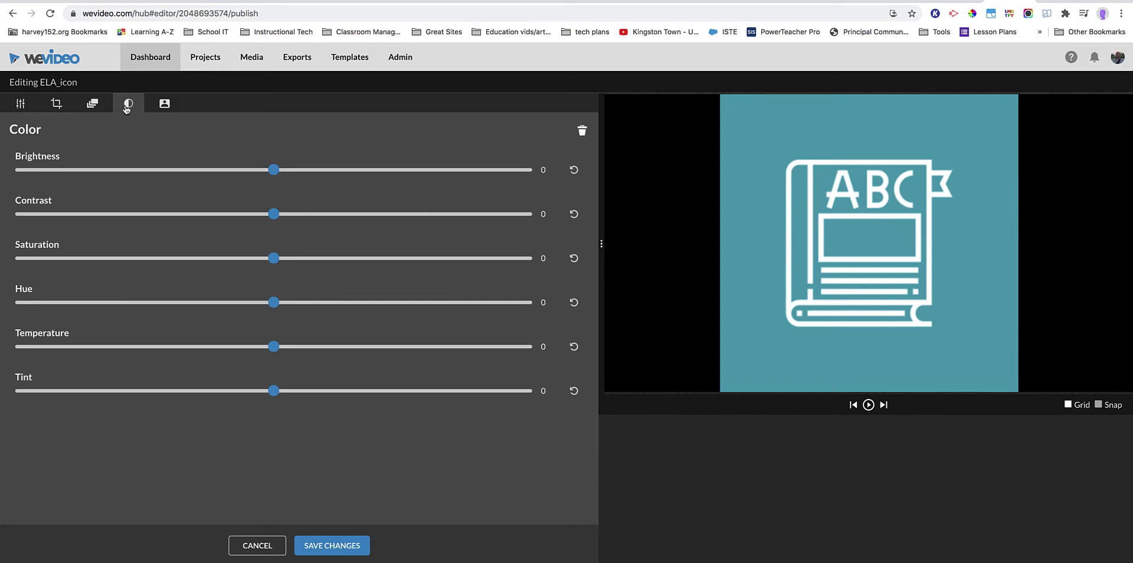
pyautogui.click(92, 106)
pyautogui.click(56, 106)
pyautogui.click(20, 107)
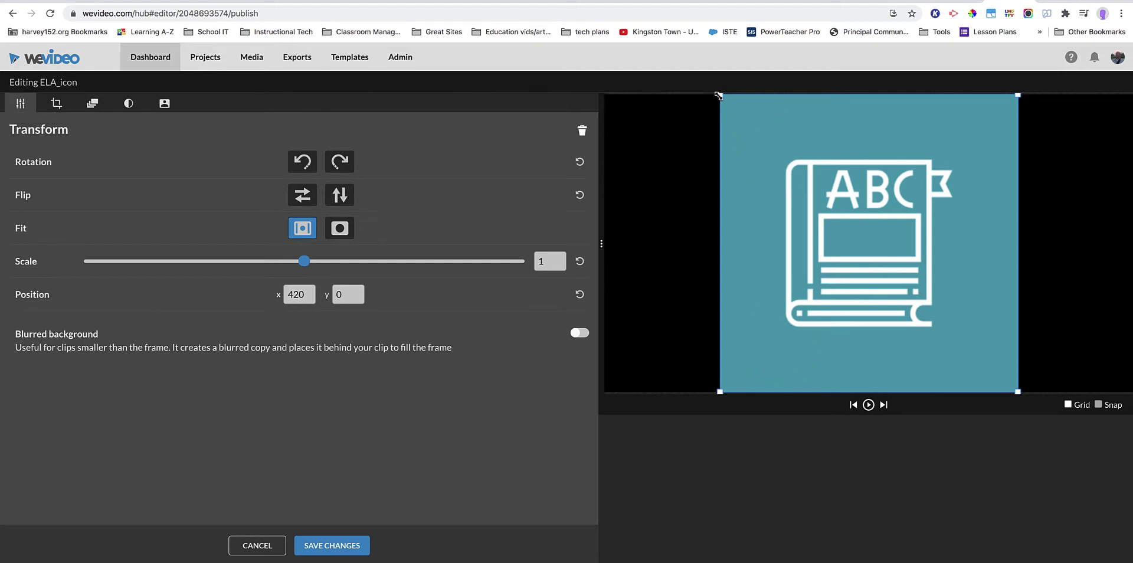
pyautogui.moveTo(719, 95); pyautogui.dragTo(758, 159)
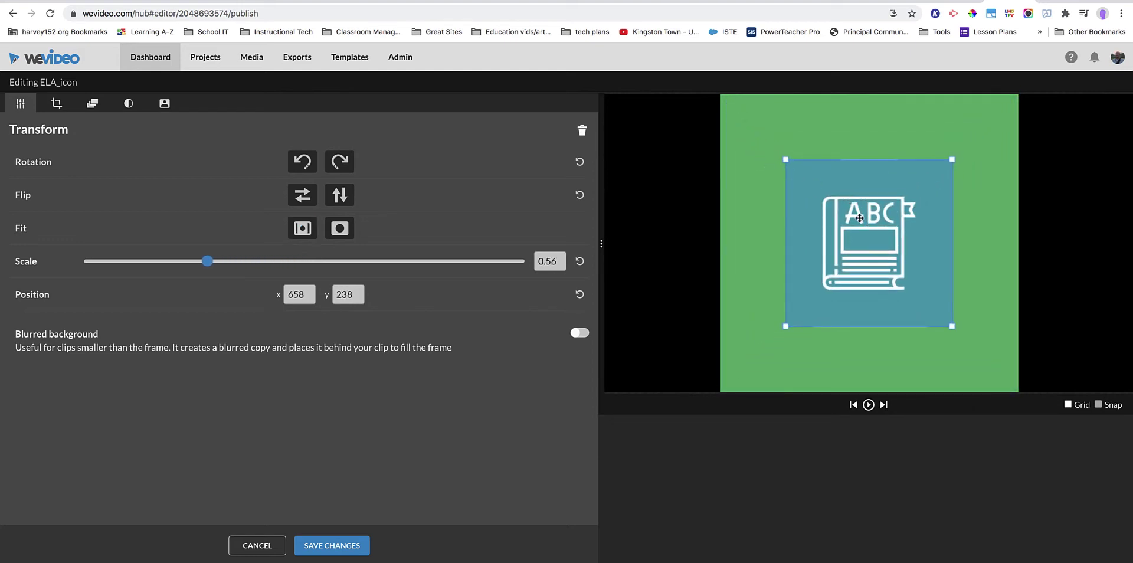
pyautogui.moveTo(859, 219); pyautogui.dragTo(706, 177)
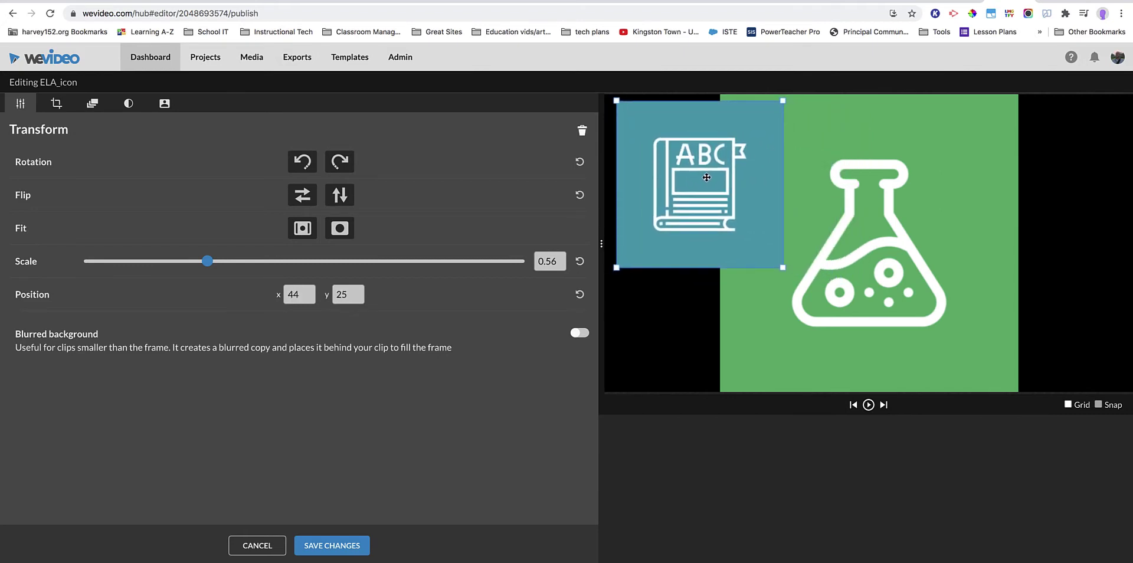
pyautogui.click(352, 548)
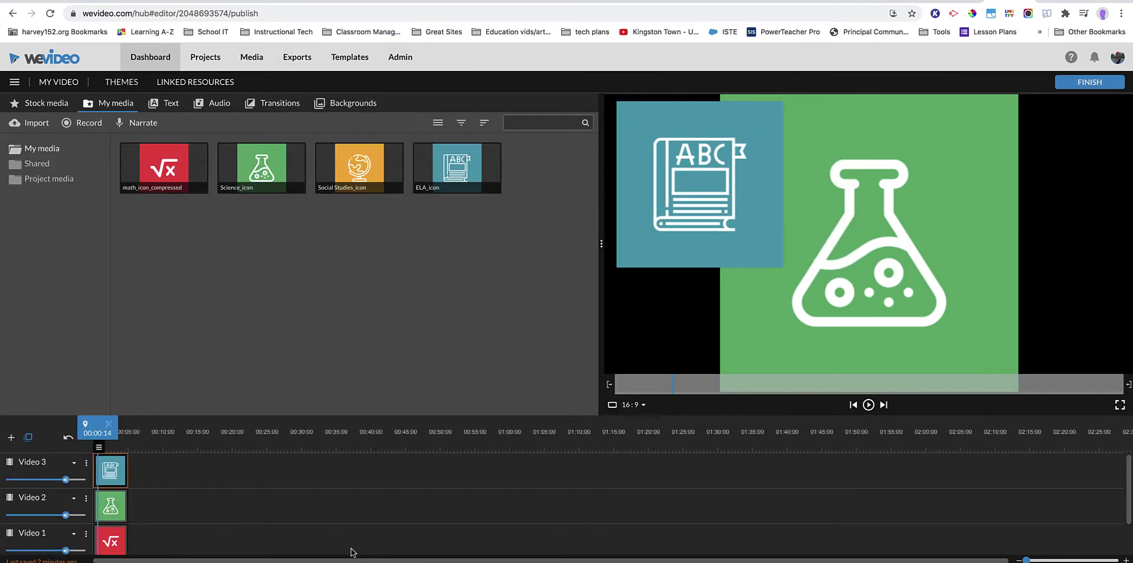
# Step: Shrink the Science icon clip to a scale of about 0.69, move it to about x 1047, y -4, and save the changes
pyautogui.doubleClick(110, 511)
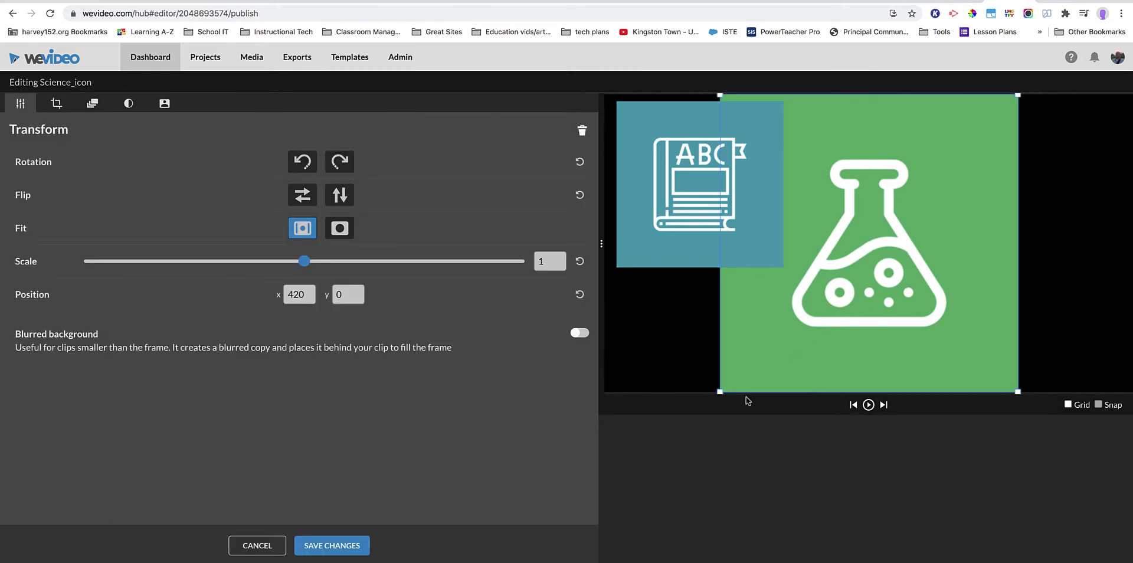
pyautogui.moveTo(720, 392); pyautogui.dragTo(767, 354)
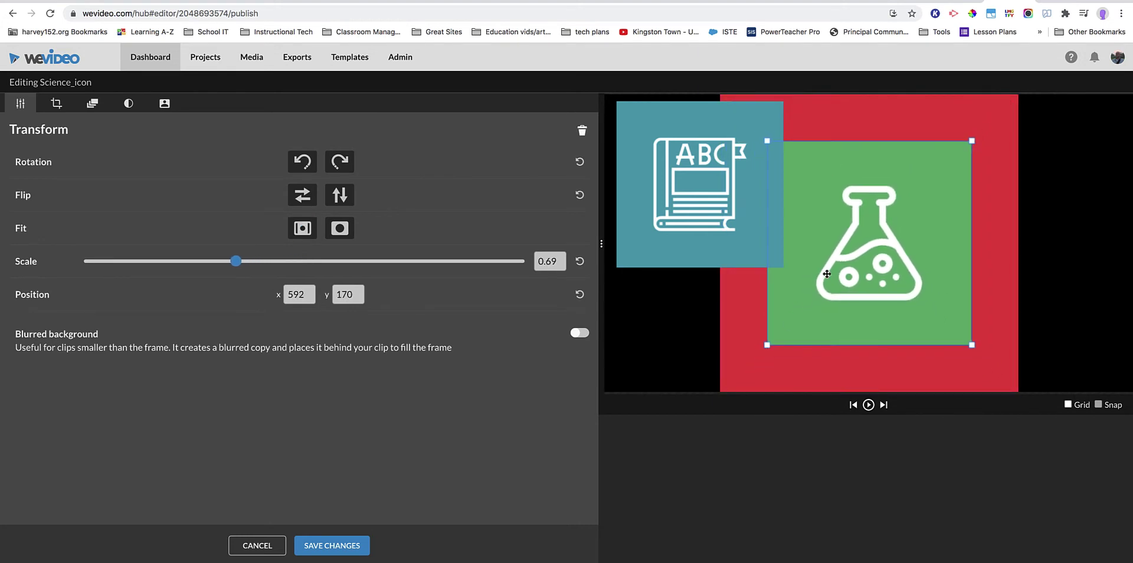
pyautogui.moveTo(826, 274); pyautogui.dragTo(910, 231)
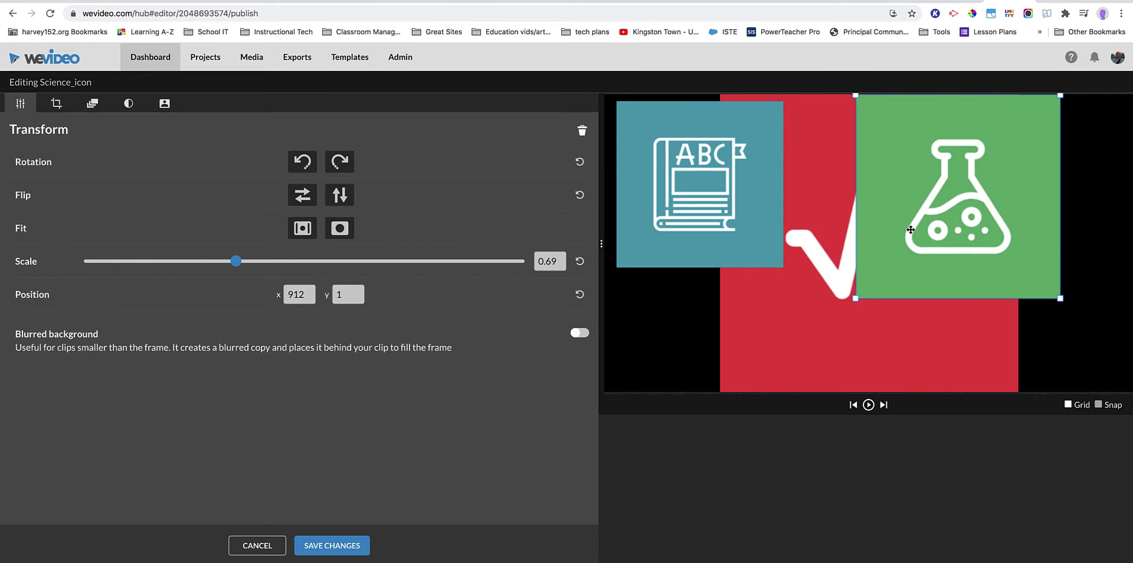
pyautogui.moveTo(933, 263); pyautogui.dragTo(968, 262)
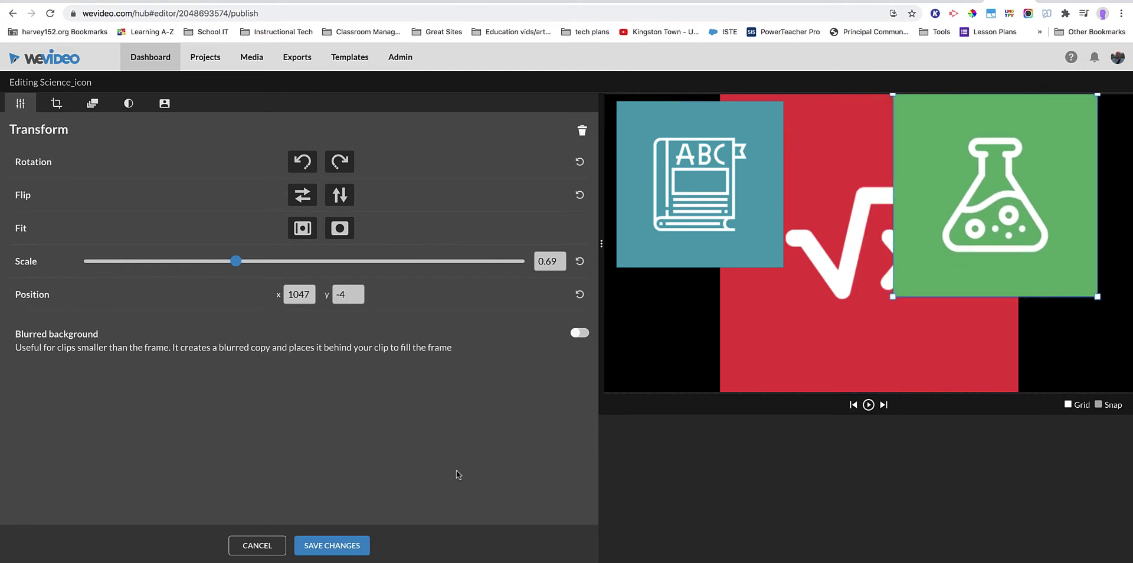
pyautogui.click(345, 549)
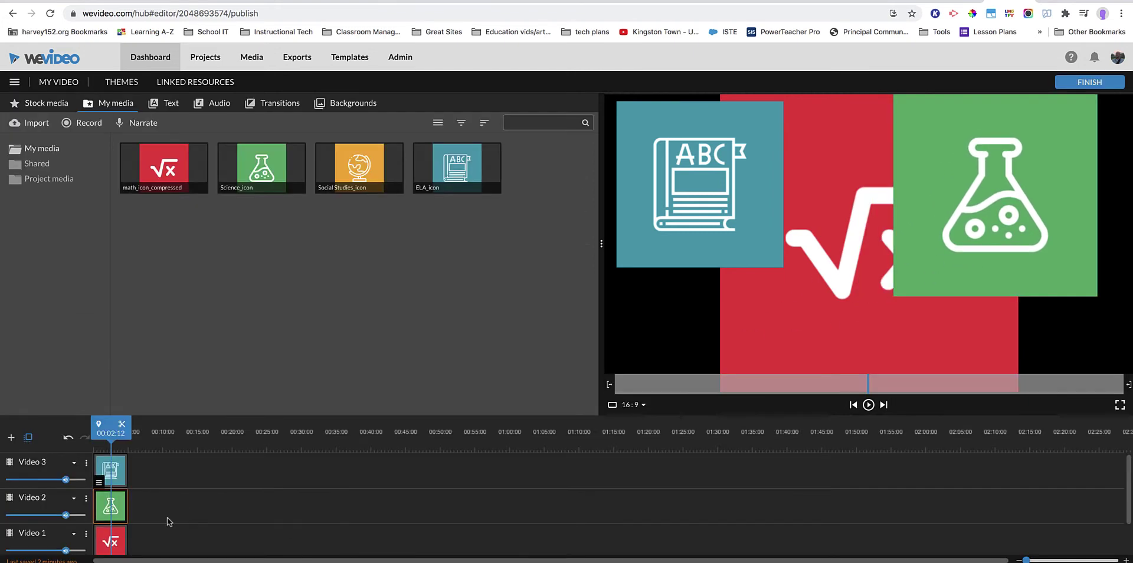
# Step: Resize the math icon clip to a scale of about 0.6, move it to about x 443, y 449, and save the changes
pyautogui.doubleClick(116, 540)
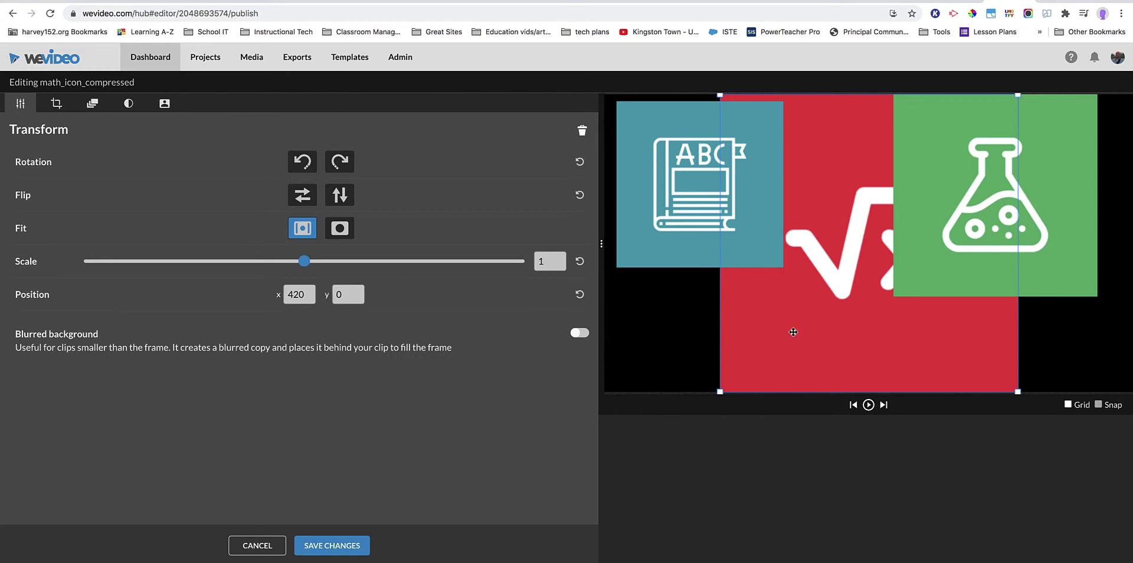
pyautogui.moveTo(720, 393); pyautogui.dragTo(791, 329)
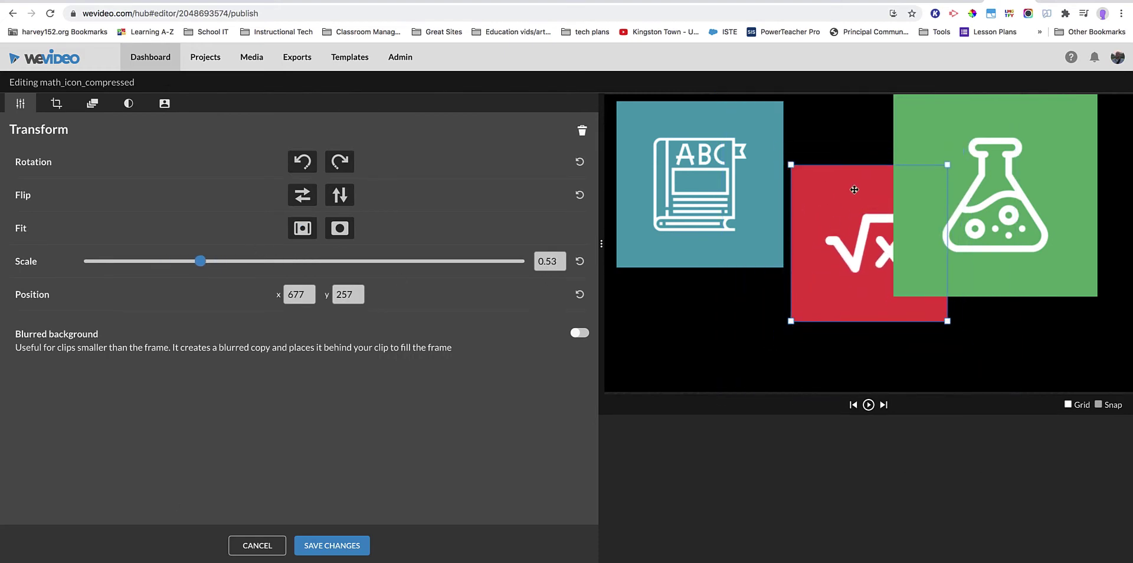
pyautogui.moveTo(855, 189); pyautogui.dragTo(805, 257)
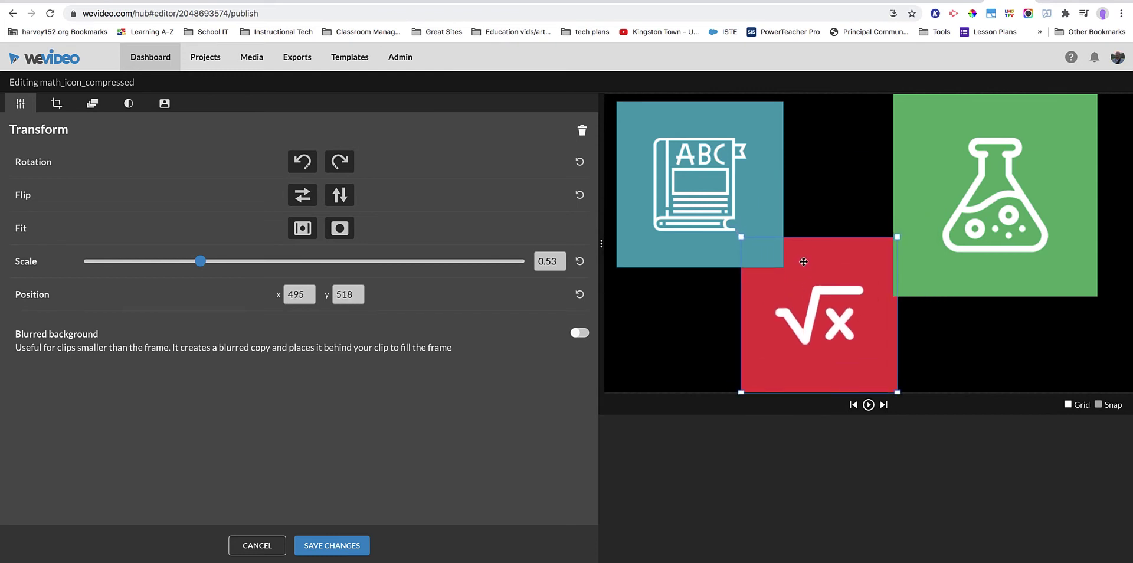
pyautogui.moveTo(737, 229); pyautogui.dragTo(722, 219)
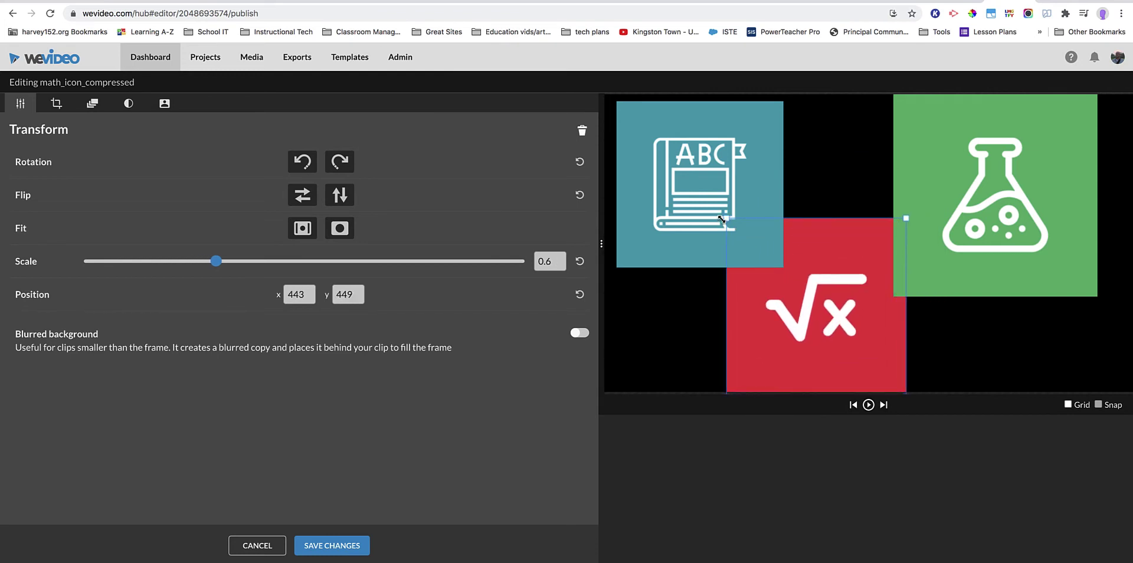
pyautogui.click(347, 550)
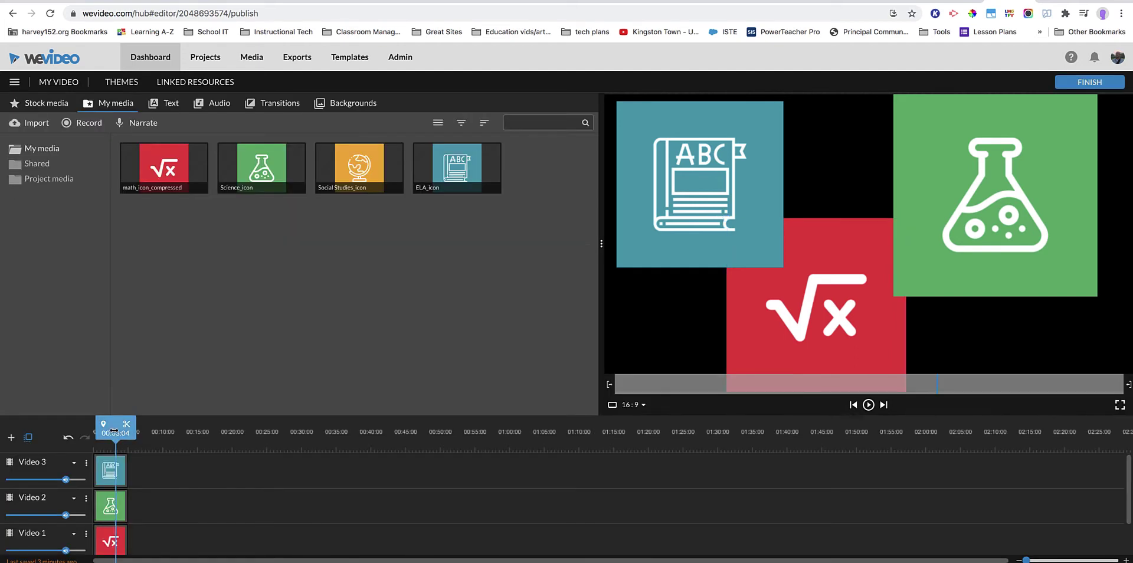
# Step: Play the three-icon layout from near the start of the timeline, and stop the playback
pyautogui.moveTo(115, 431); pyautogui.dragTo(95, 433)
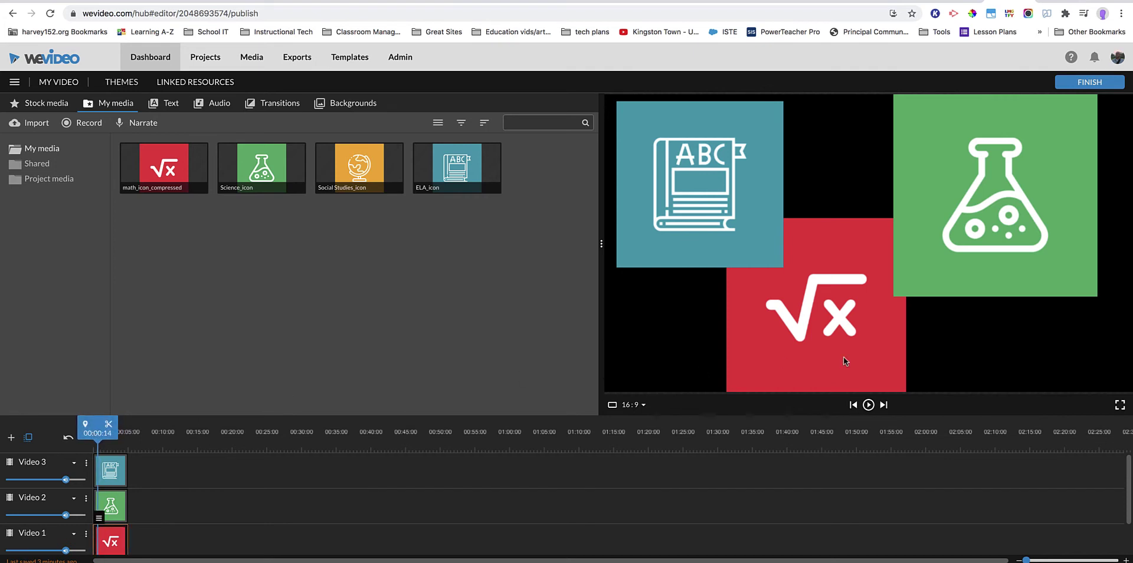
pyautogui.click(869, 406)
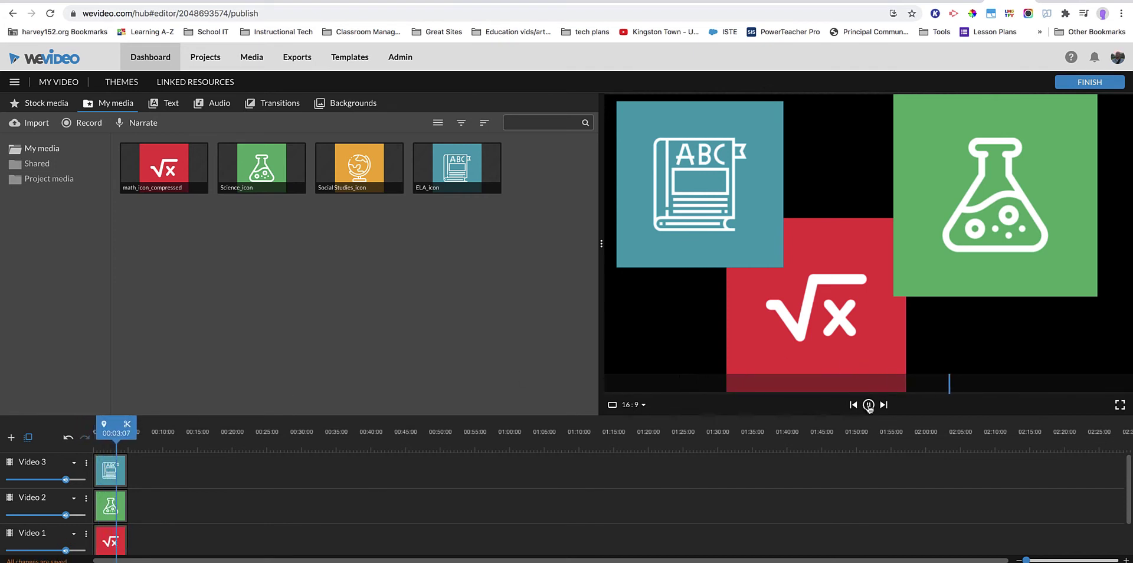
pyautogui.click(868, 406)
# Step: Examine the ELA icon clip's animation settings, including the start scale and the X and Y position
pyautogui.doubleClick(109, 477)
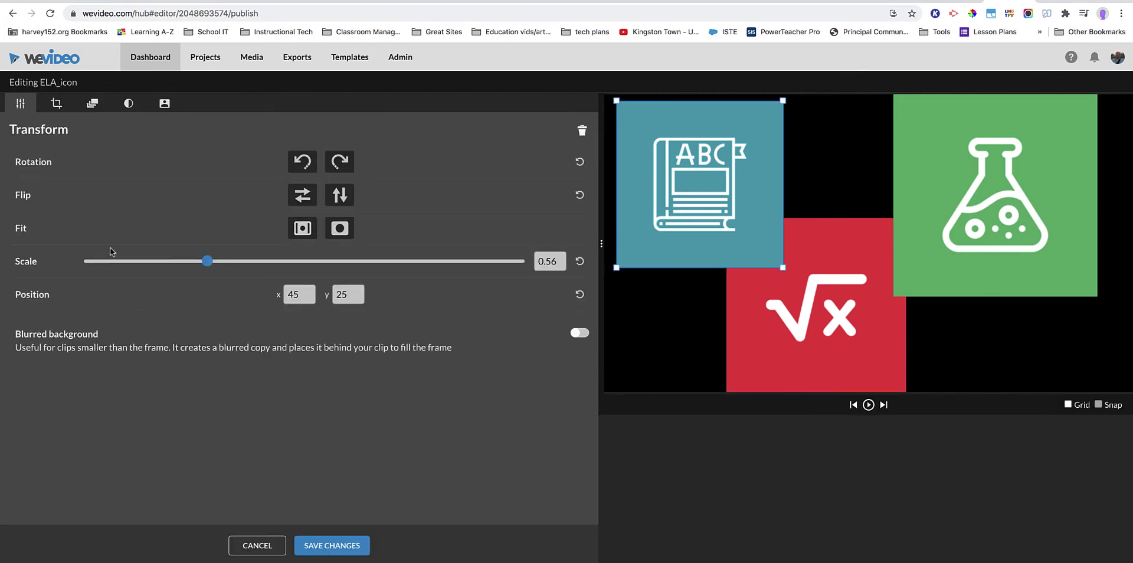
pyautogui.click(162, 106)
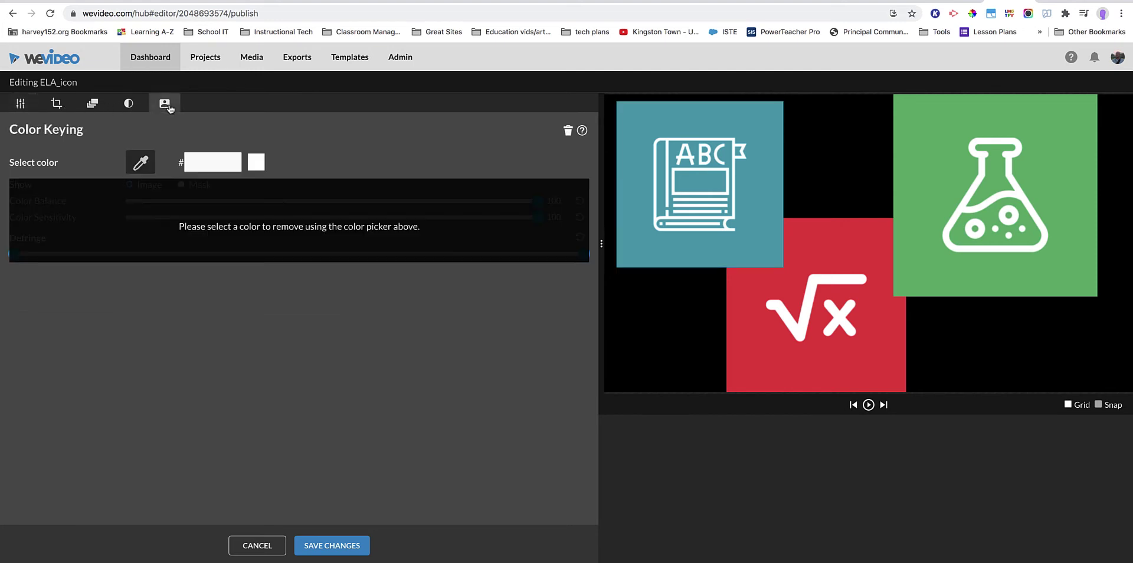
pyautogui.click(136, 109)
pyautogui.click(94, 109)
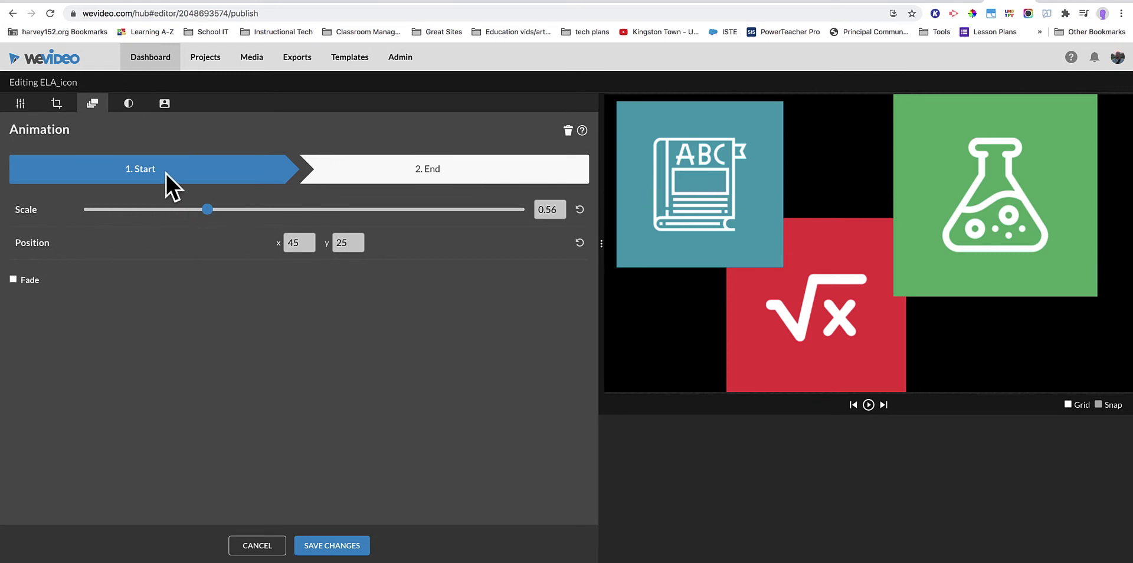
pyautogui.moveTo(557, 206); pyautogui.dragTo(536, 207)
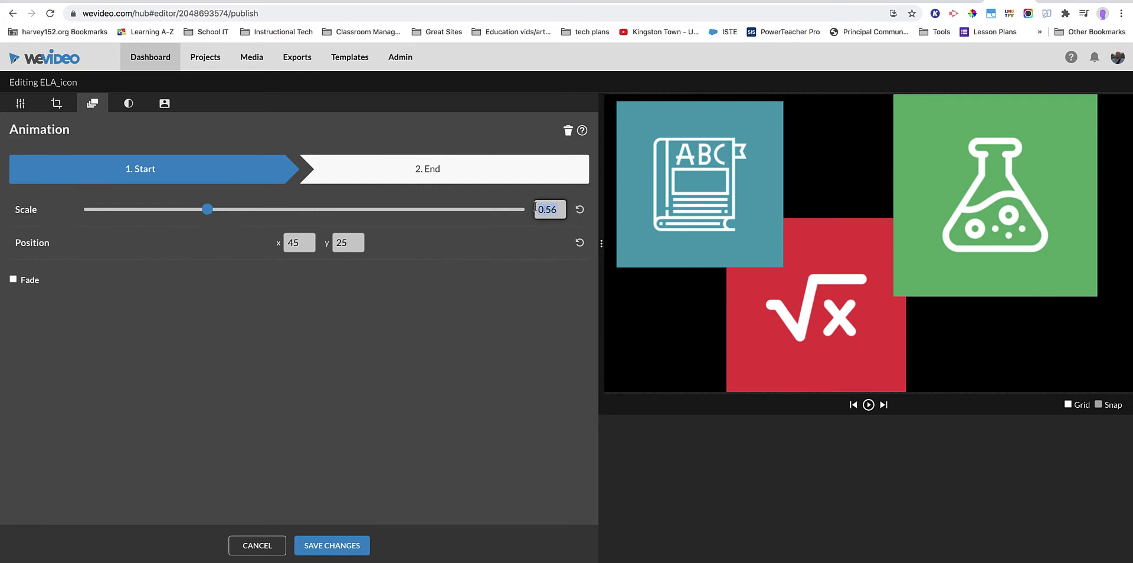
pyautogui.click(290, 242)
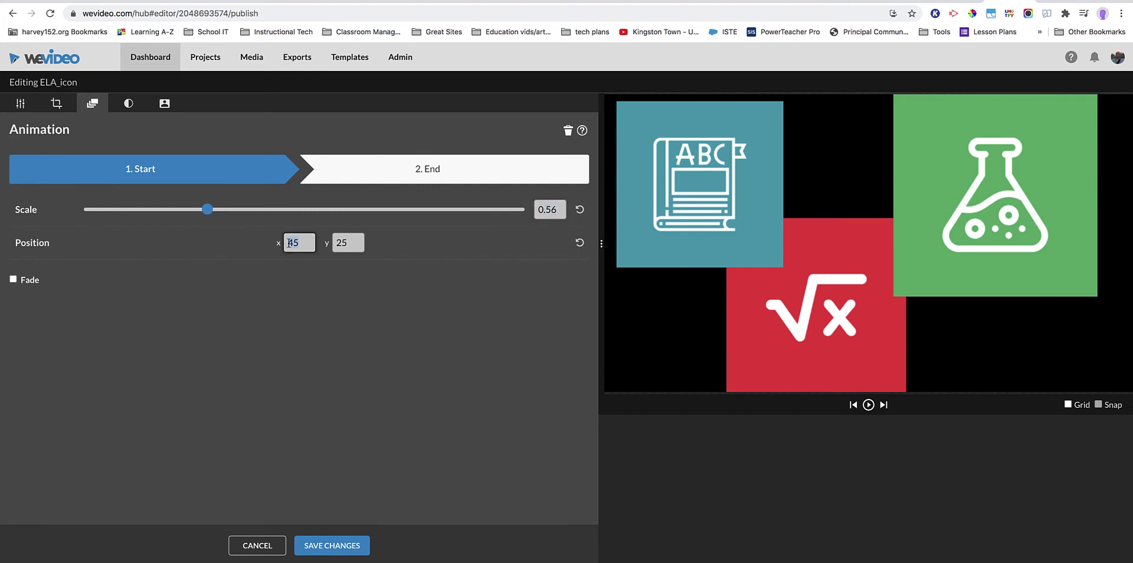
pyautogui.click(337, 242)
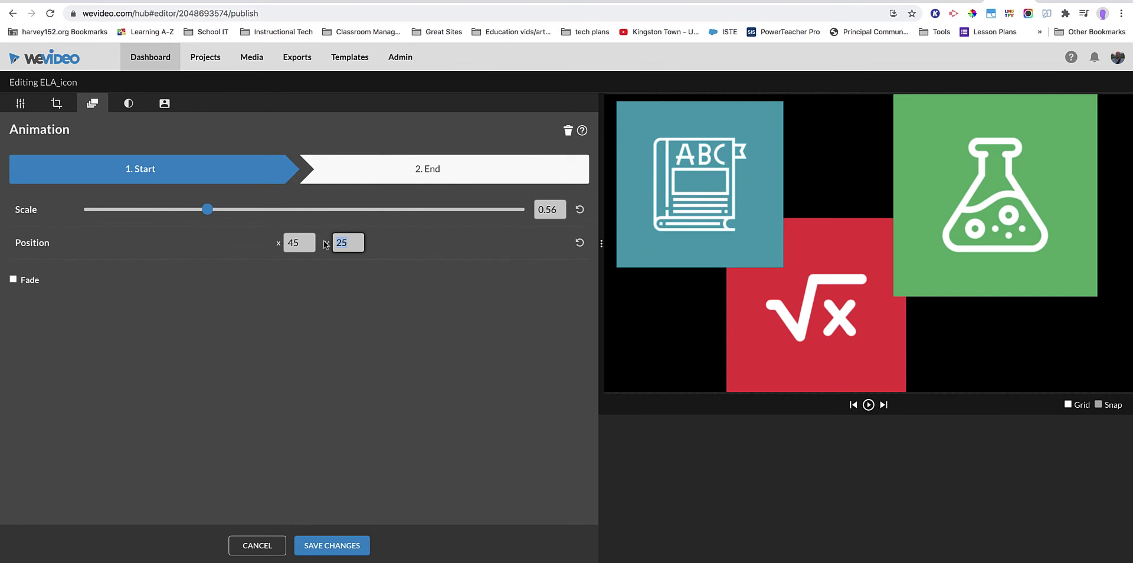
pyautogui.moveTo(301, 242); pyautogui.dragTo(285, 243)
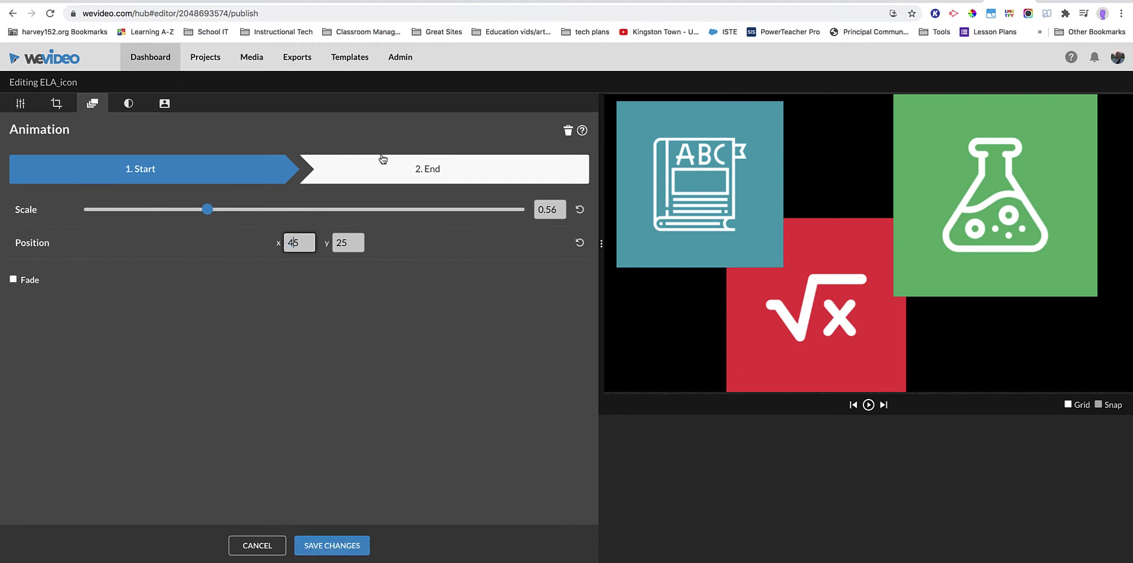
# Step: Set the ELA icon's end animation X position to 35 and save the changes
pyautogui.click(381, 182)
pyautogui.moveTo(295, 243); pyautogui.dragTo(289, 242)
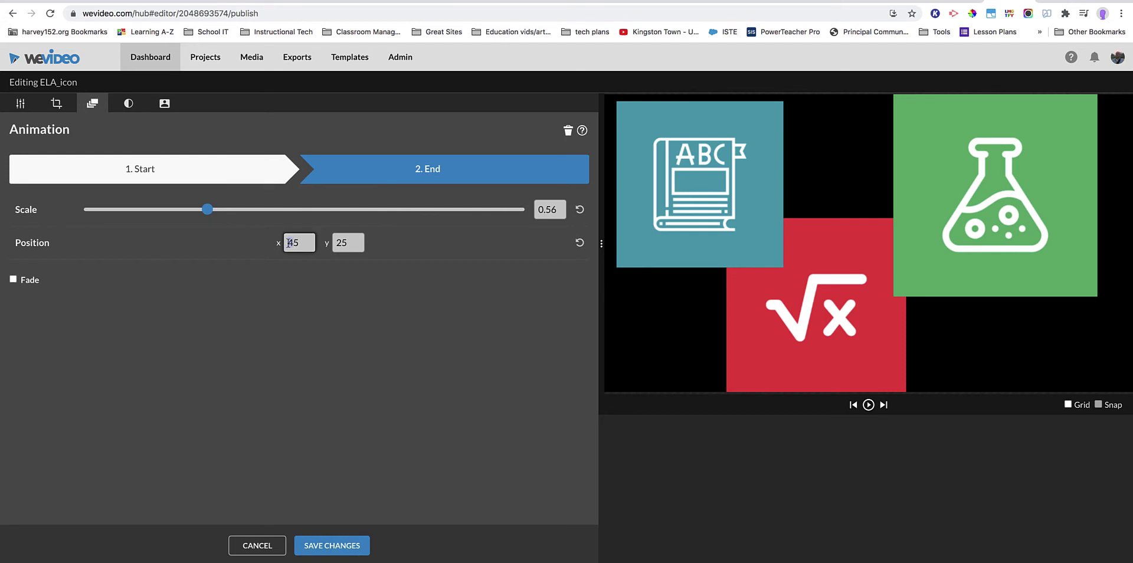
pyautogui.write('3')
pyautogui.click(332, 545)
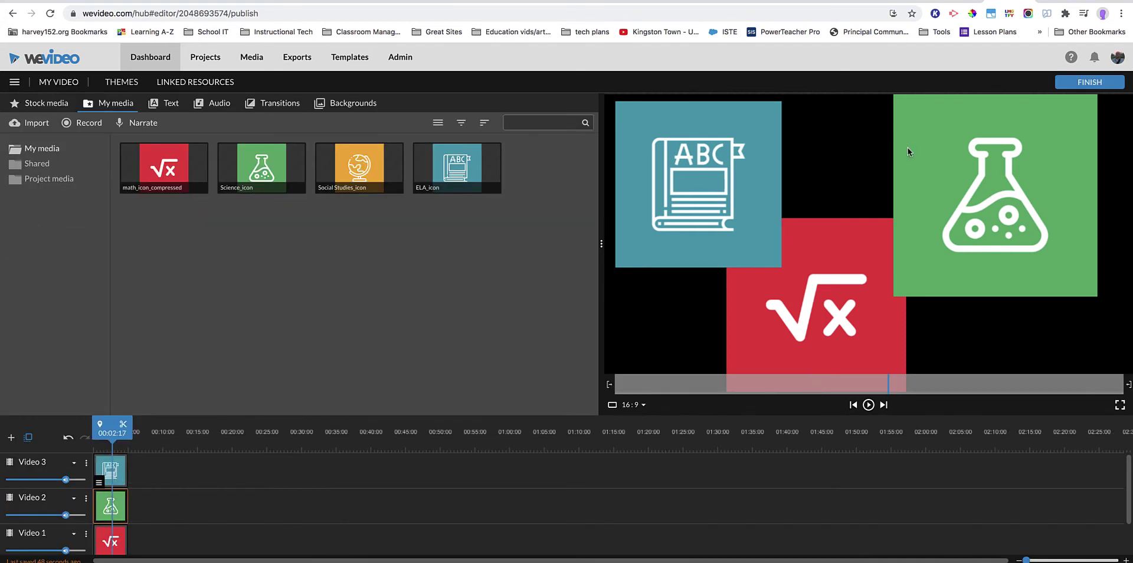
# Step: Set the Science icon's animation X position to 1000 and save the changes
pyautogui.doubleClick(116, 511)
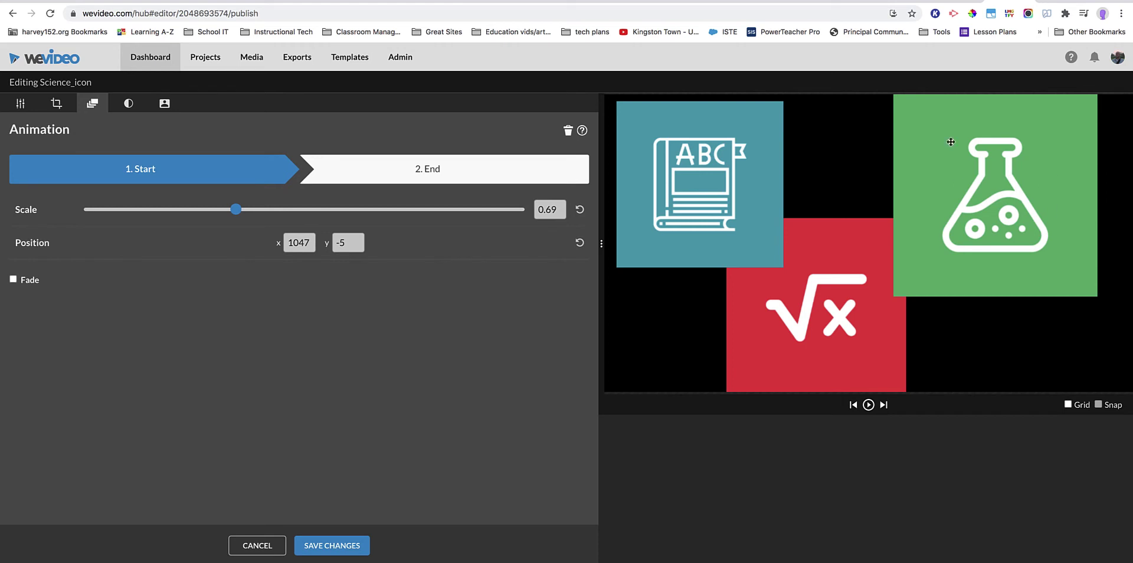
pyautogui.click(310, 243)
pyautogui.write('00')
pyautogui.click(354, 549)
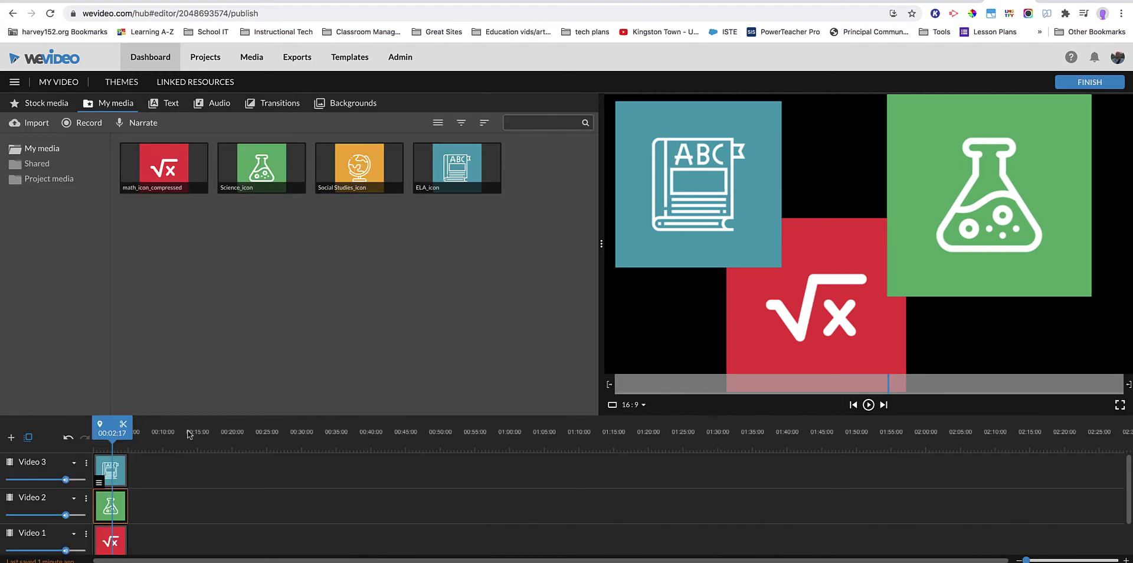
# Step: Set the Science icon's animation X position to 1045 at the start and 980 at the end, and save the changes
pyautogui.doubleClick(110, 514)
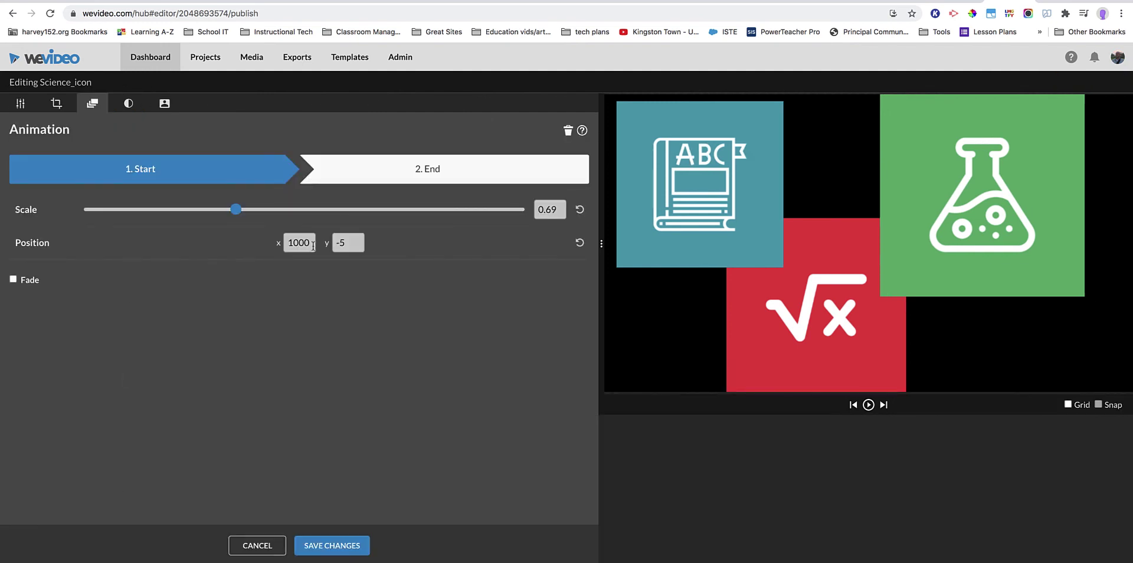
pyautogui.moveTo(313, 245); pyautogui.dragTo(301, 247)
pyautogui.write('45')
pyautogui.click(408, 172)
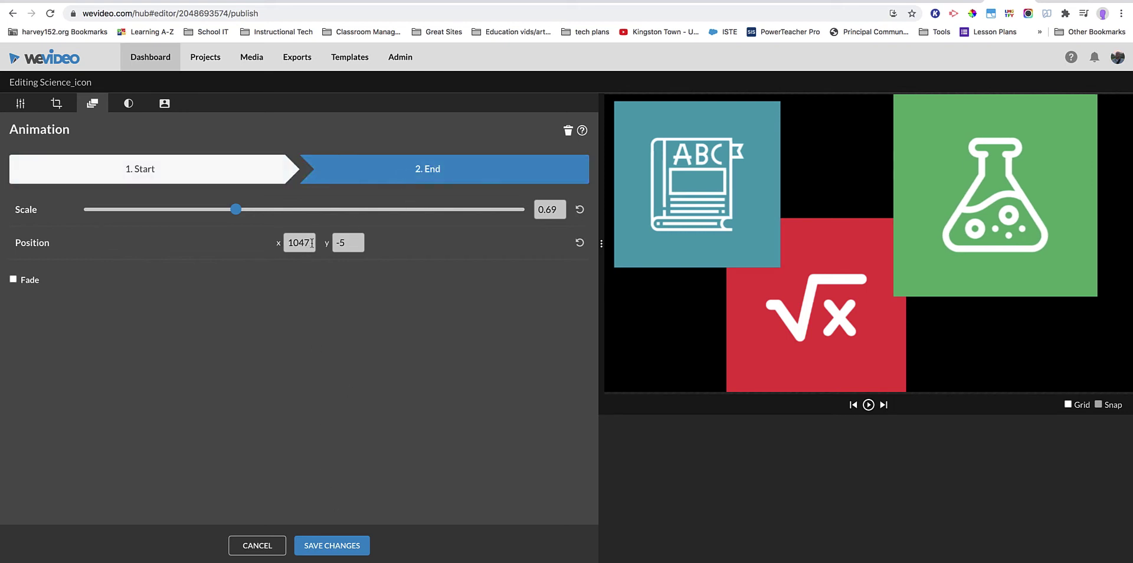
pyautogui.moveTo(311, 243); pyautogui.dragTo(299, 244)
pyautogui.write('980')
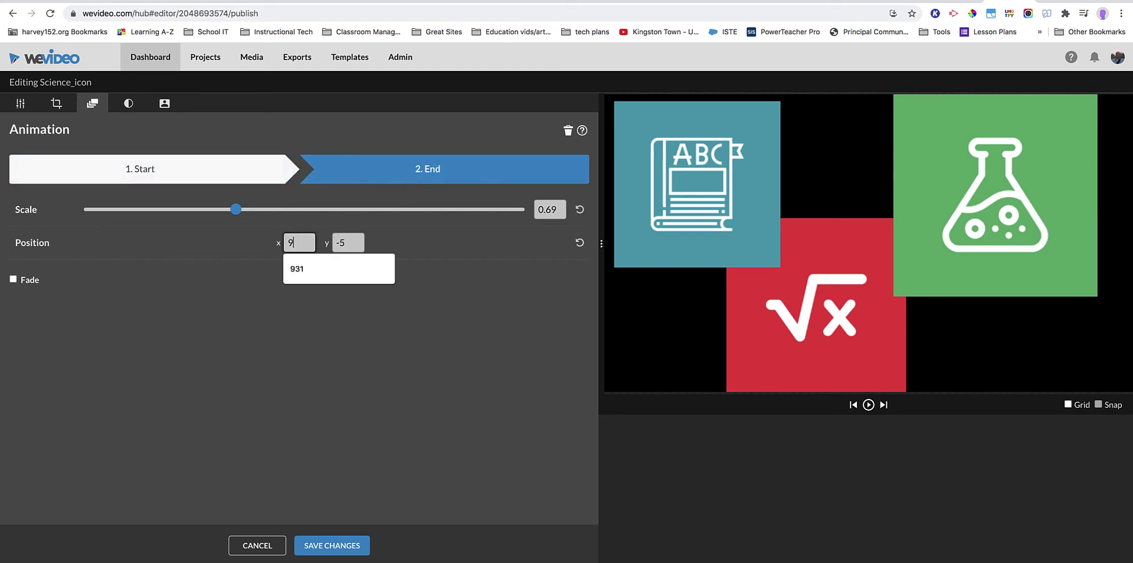
pyautogui.click(334, 546)
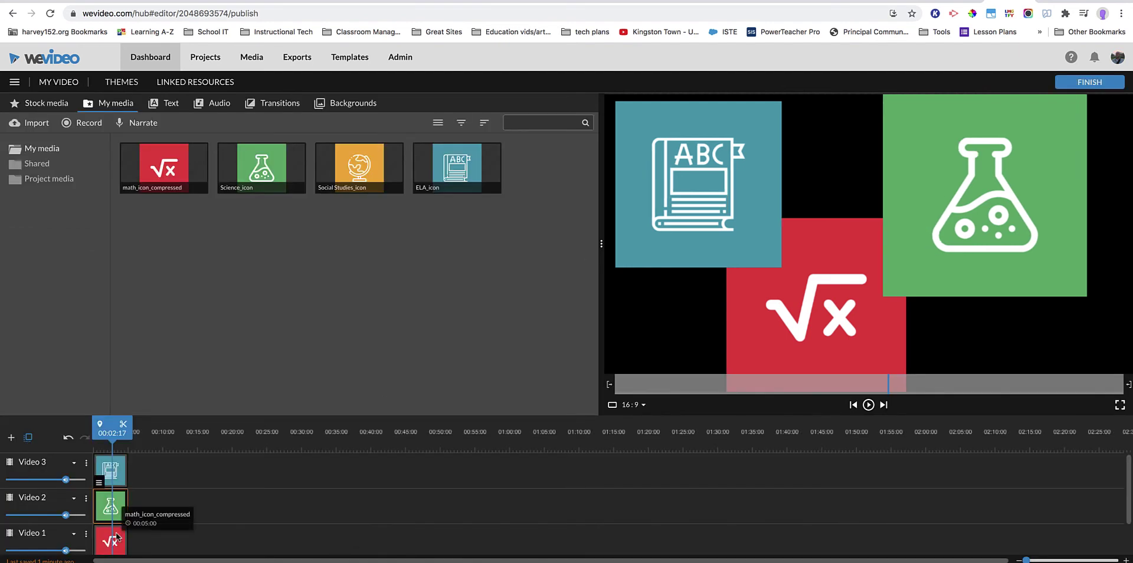
# Step: Open the animation settings of the math icon clip on the Video 1 track
pyautogui.click(110, 551)
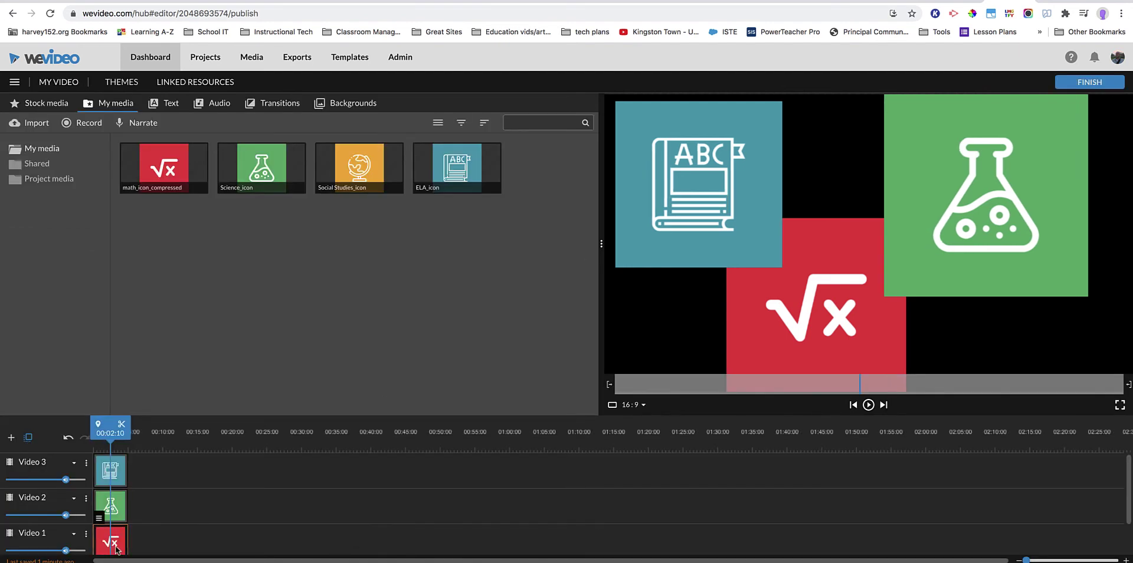
pyautogui.doubleClick(109, 552)
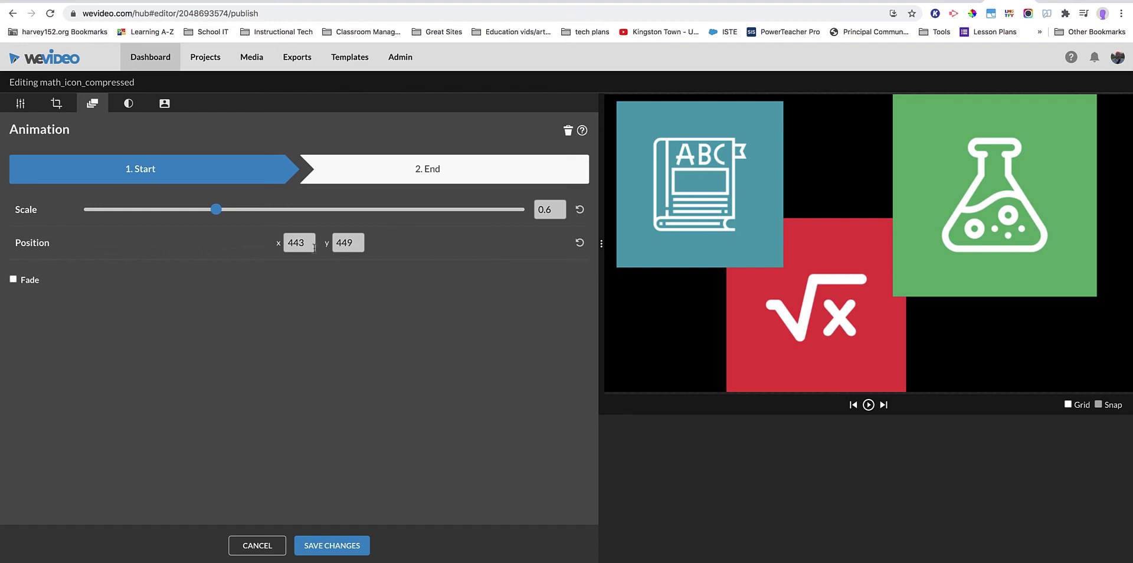
pyautogui.click(348, 244)
pyautogui.write('00')
pyautogui.press('BackSpace')
pyautogui.press('BackSpace')
pyautogui.write('49')
# Step: Set the math icon's end animation Y position to 400 and save the changes
pyautogui.click(432, 180)
pyautogui.click(328, 244)
pyautogui.write('400')
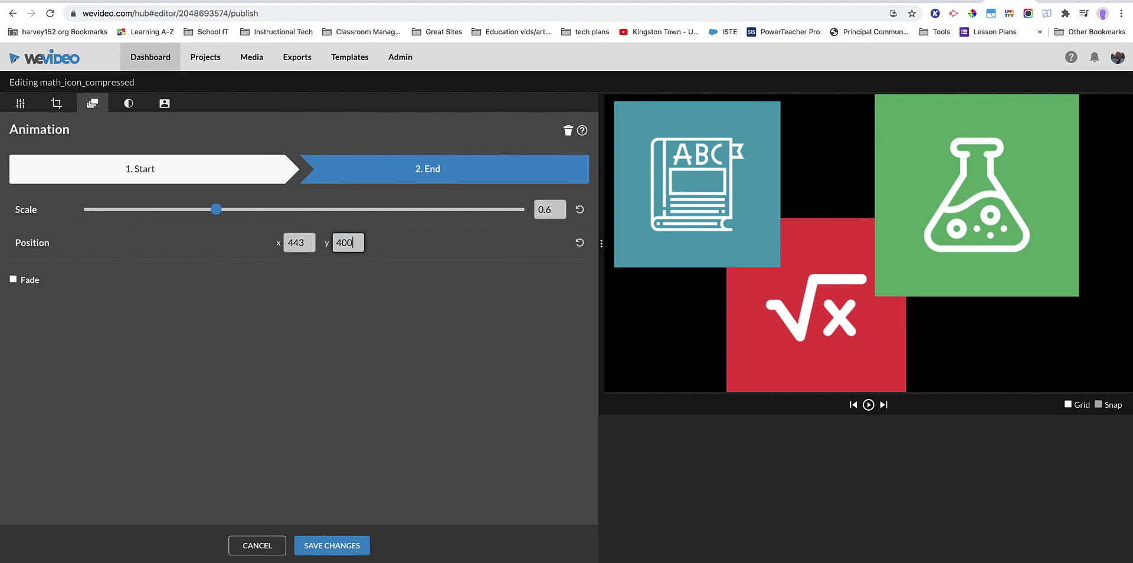
pyautogui.click(337, 538)
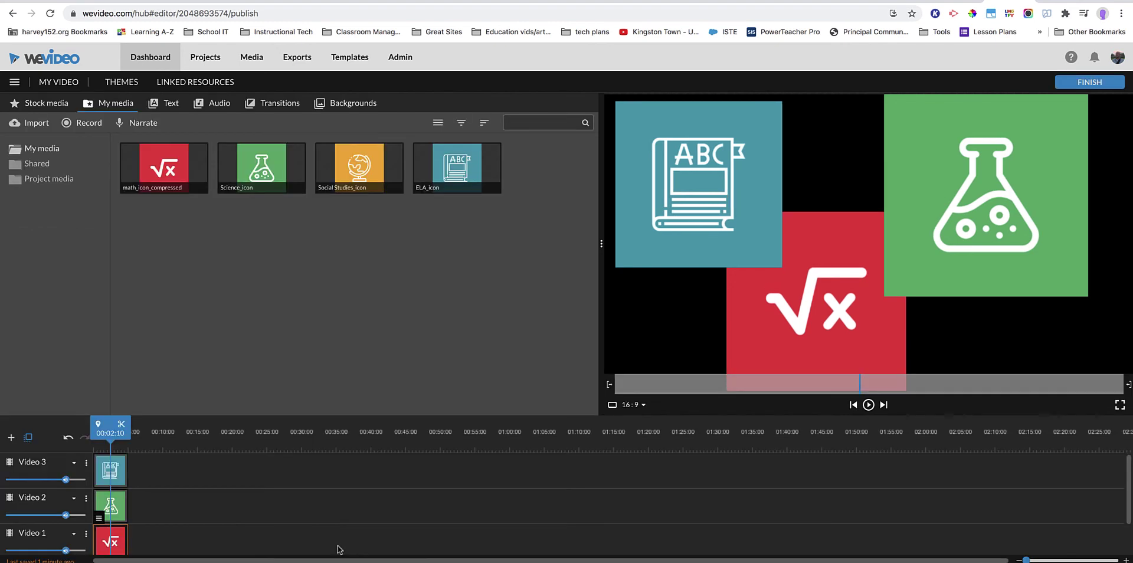
# Step: Play the animated three-icon layout repeatedly from near the start of the timeline to review all the icon movements
pyautogui.moveTo(111, 437); pyautogui.dragTo(93, 433)
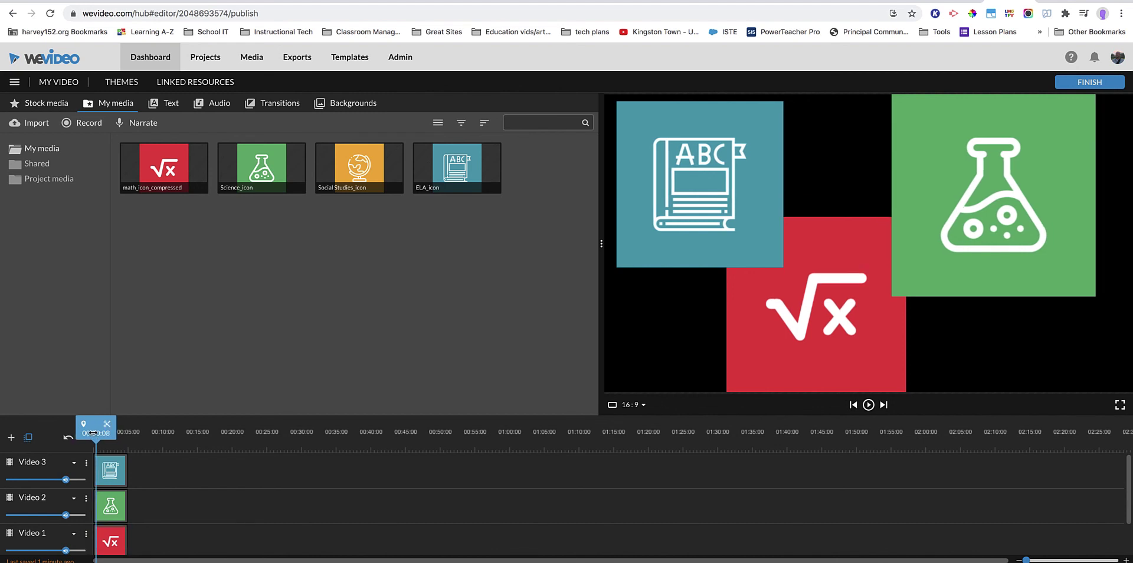
pyautogui.click(868, 404)
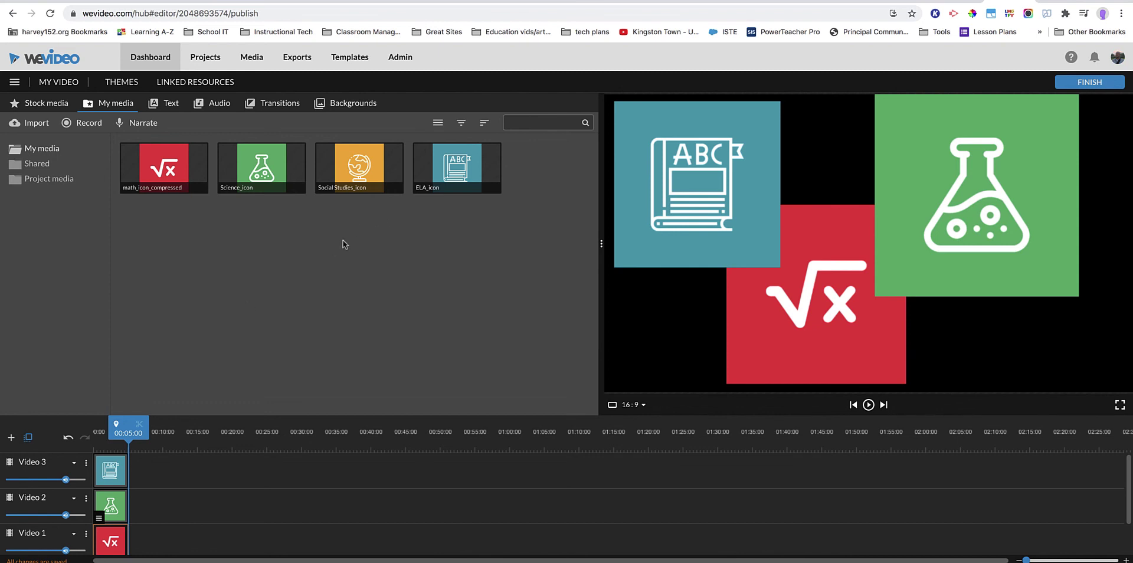
pyautogui.moveTo(127, 431); pyautogui.dragTo(103, 431)
pyautogui.click(867, 405)
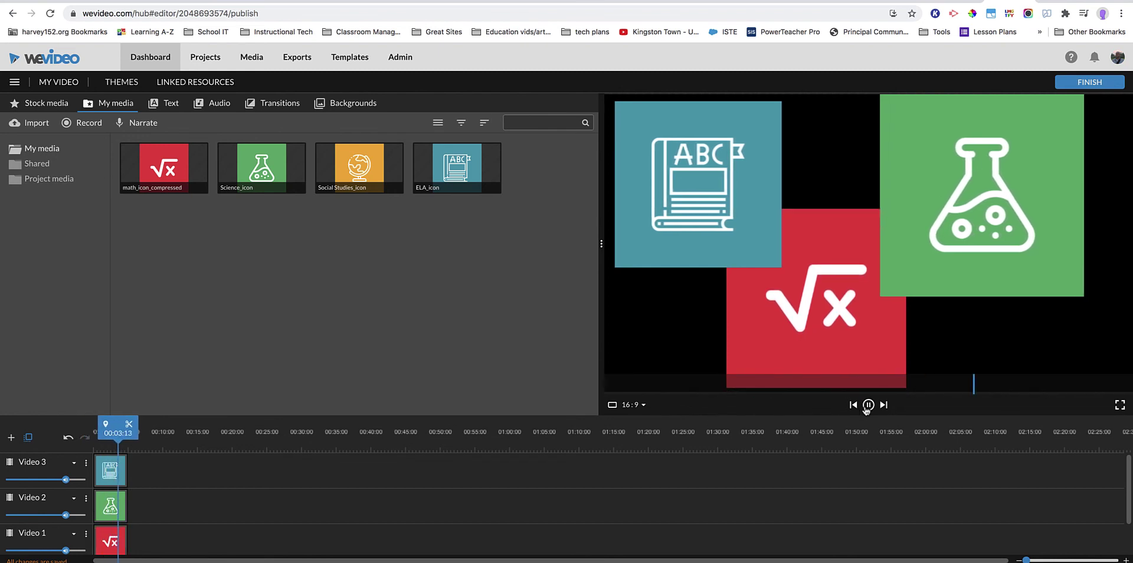
pyautogui.click(868, 405)
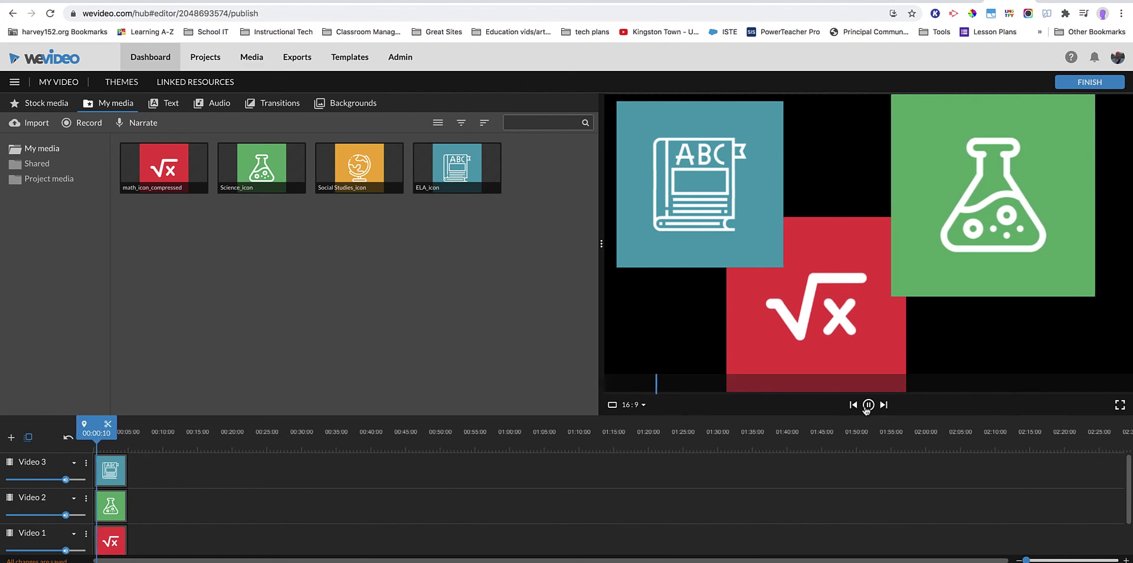